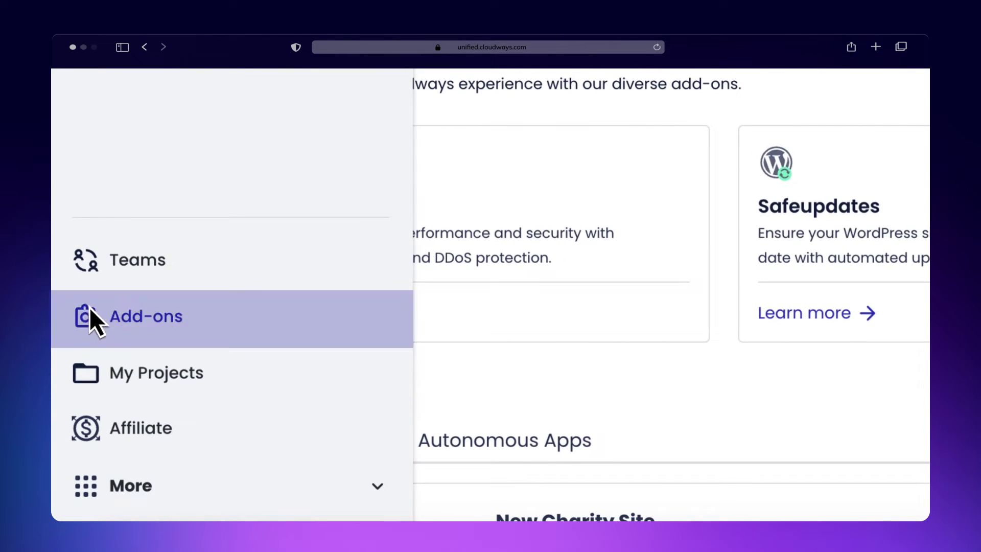
Step: Go to the Rackspace Email add-on from Add-ons and open its Add Mailbox form
left_click(90, 308)
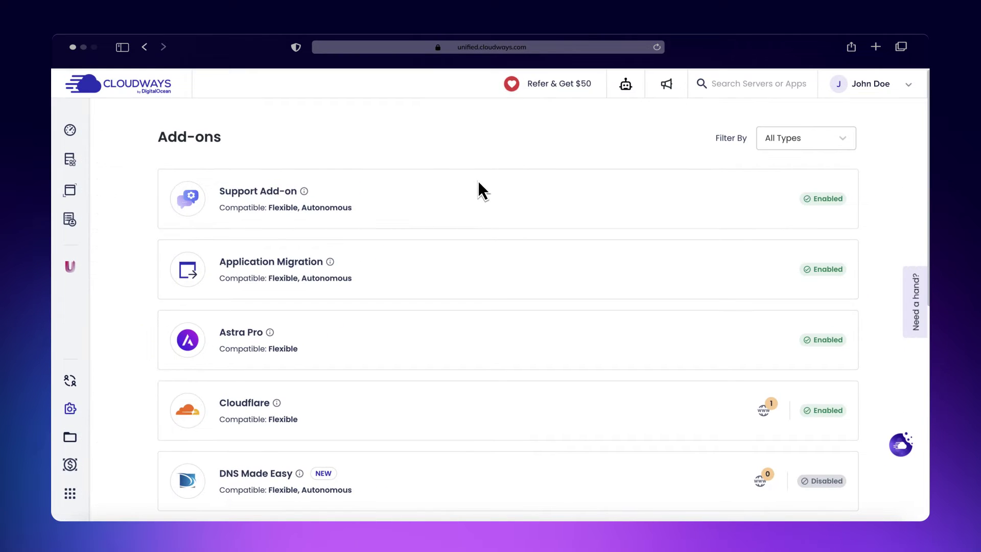
scroll(478, 183, "down", 1)
scroll(479, 183, "down", 2)
scroll(478, 183, "down", 2)
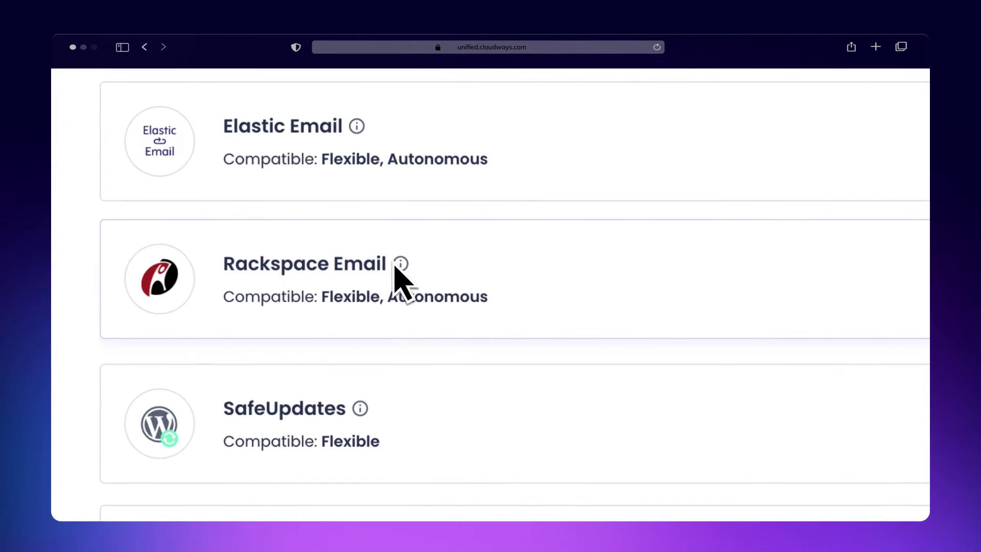
left_click(396, 267)
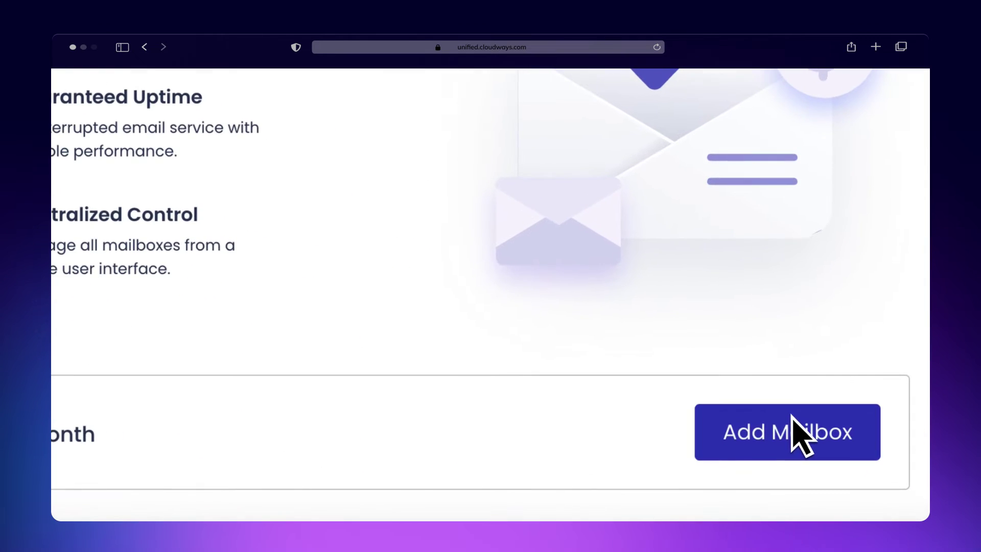
left_click(801, 469)
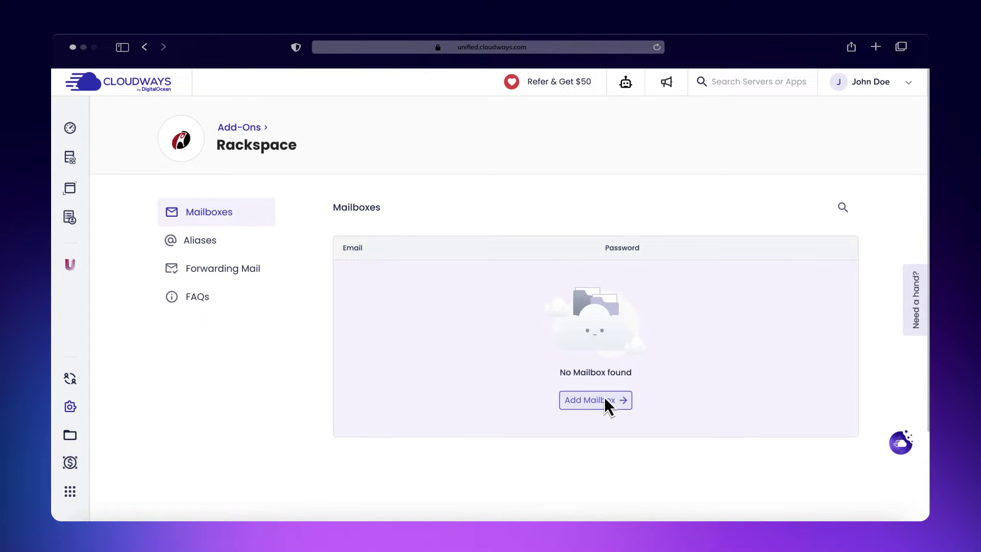
left_click(605, 399)
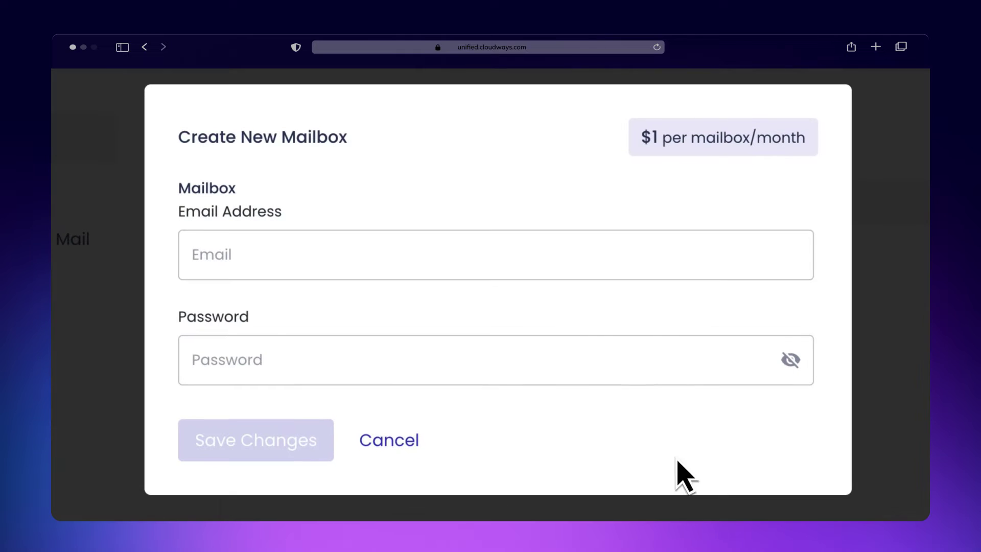
left_click(213, 263)
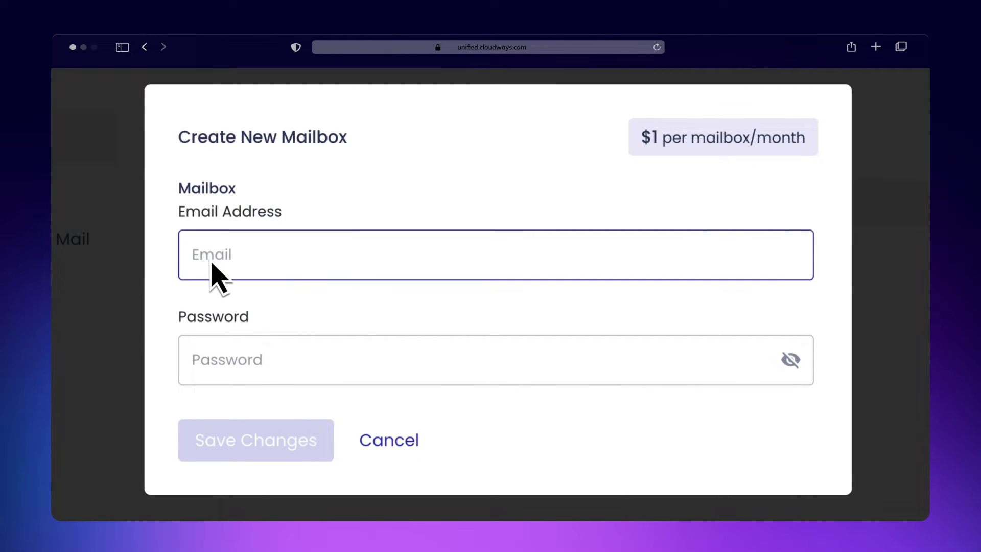
left_click(213, 345)
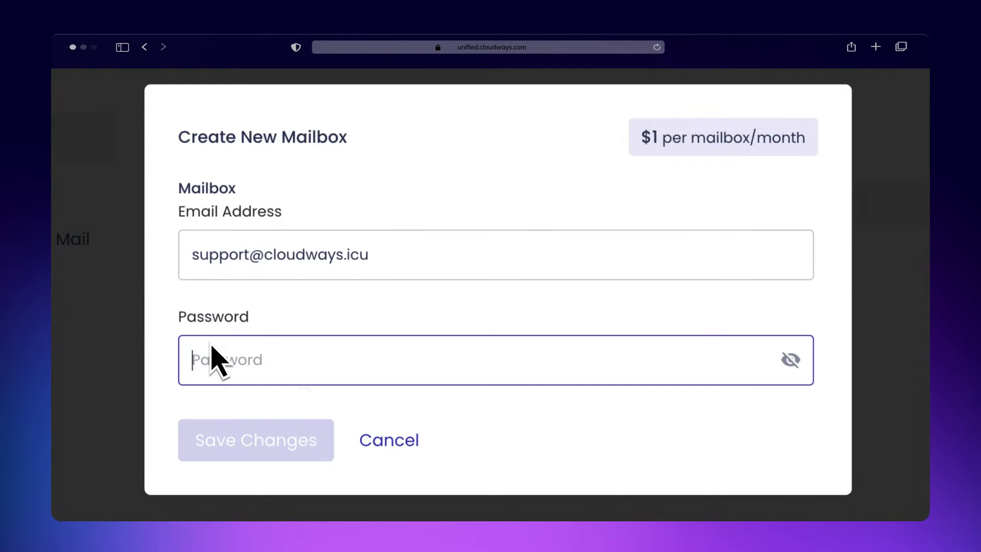
type("••••••••••••")
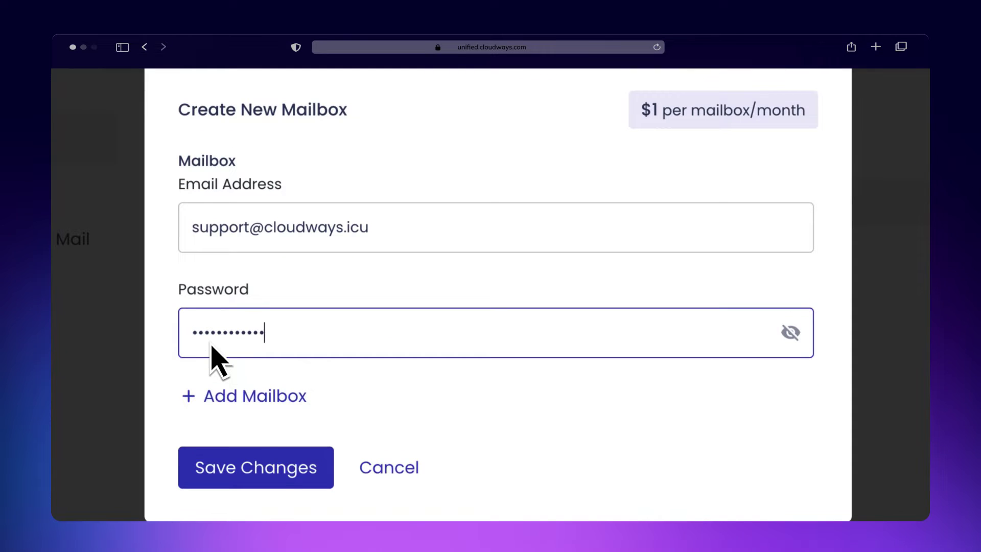
left_click(273, 461)
left_click(274, 469)
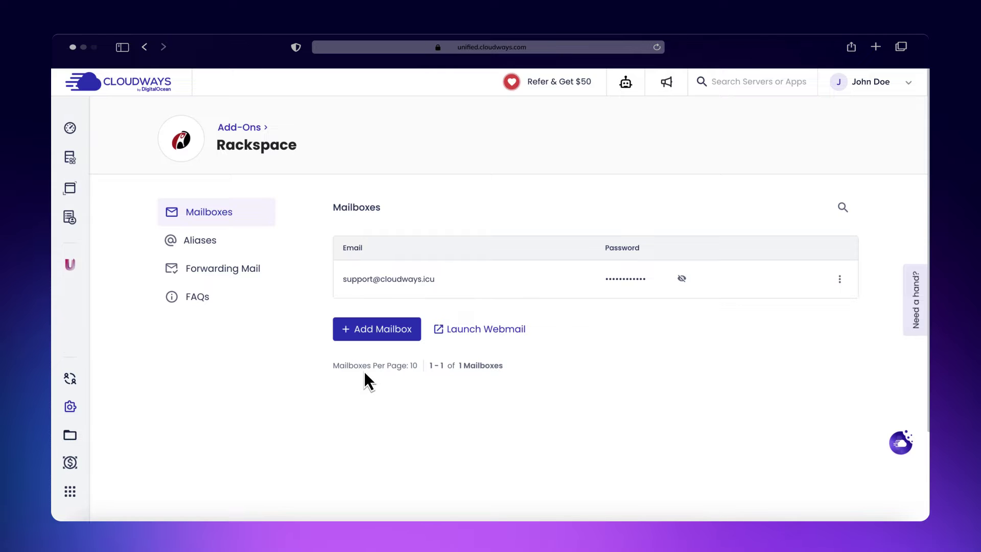
Step: Cancel the new blank mailbox form and launch Rackspace Webmail
left_click(364, 328)
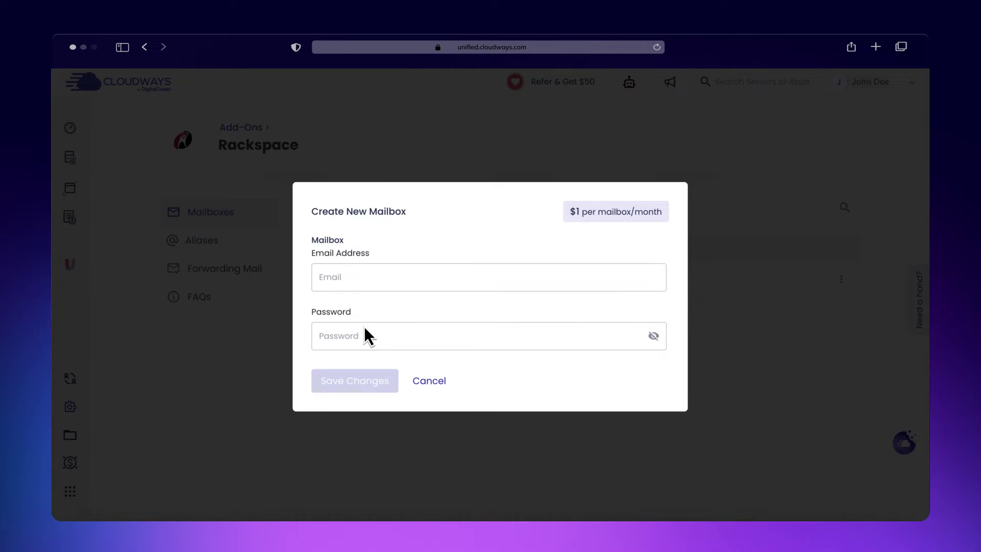
left_click(427, 377)
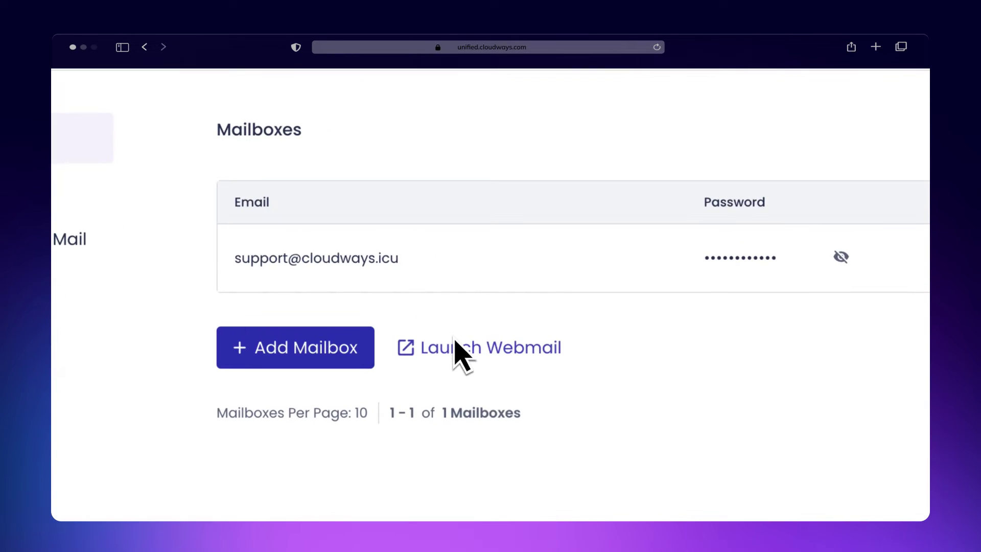
left_click(455, 340)
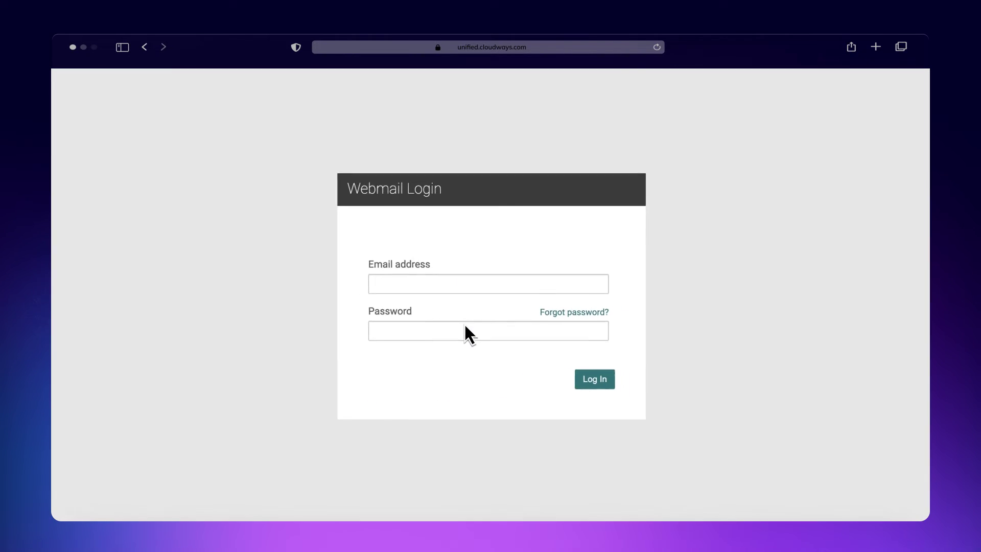
left_click(419, 288)
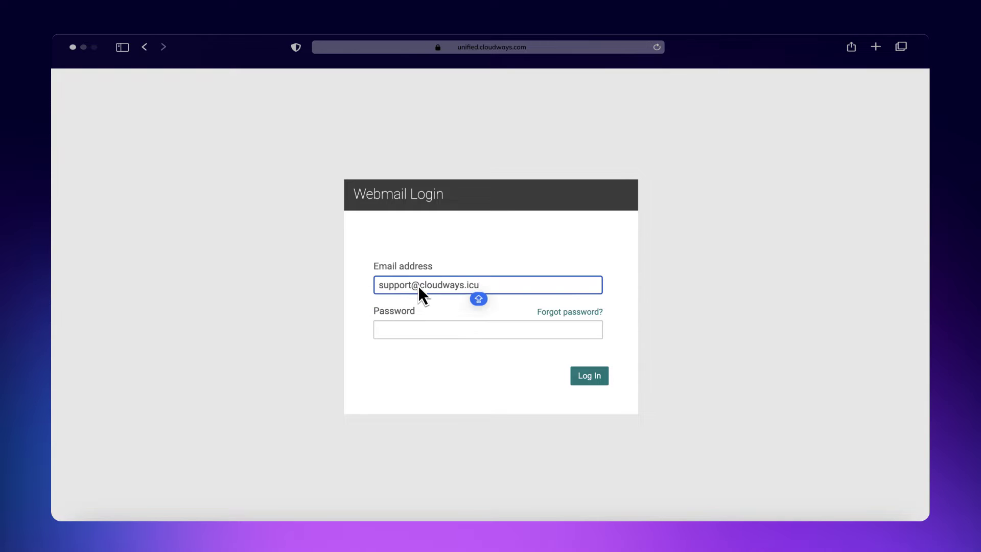
left_click(405, 332)
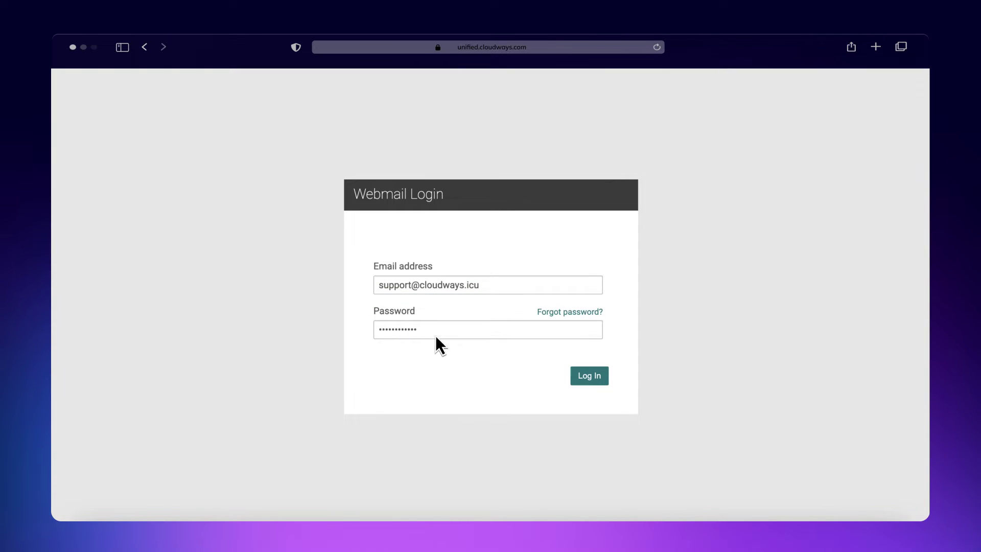
left_click(594, 375)
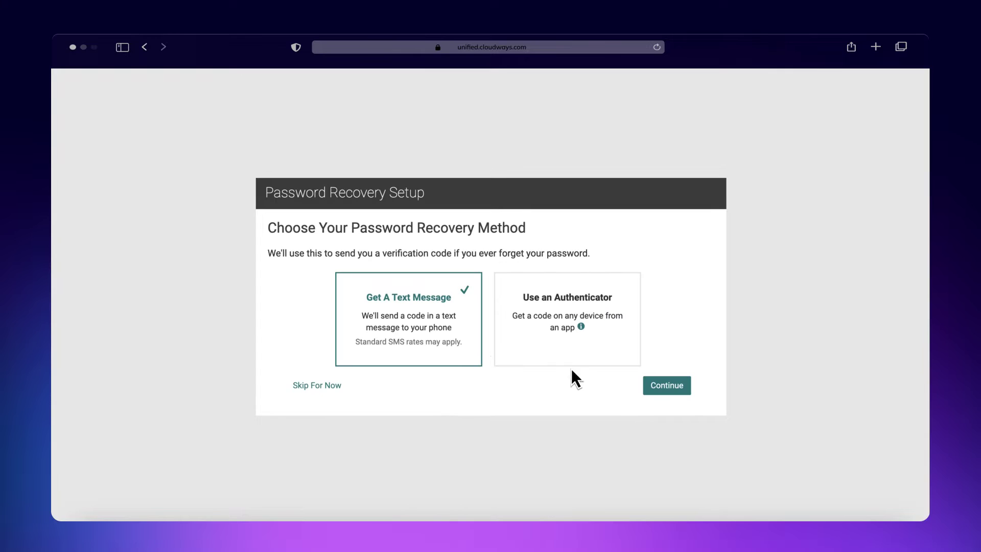
left_click(444, 336)
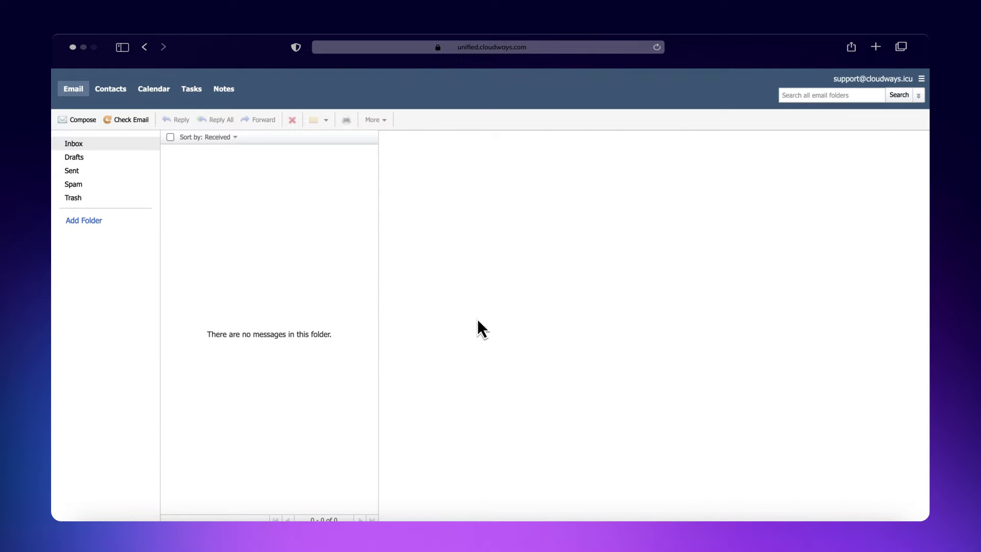
scroll(747, 206, "down", 1)
scroll(747, 206, "down", 4)
scroll(747, 206, "down", 4)
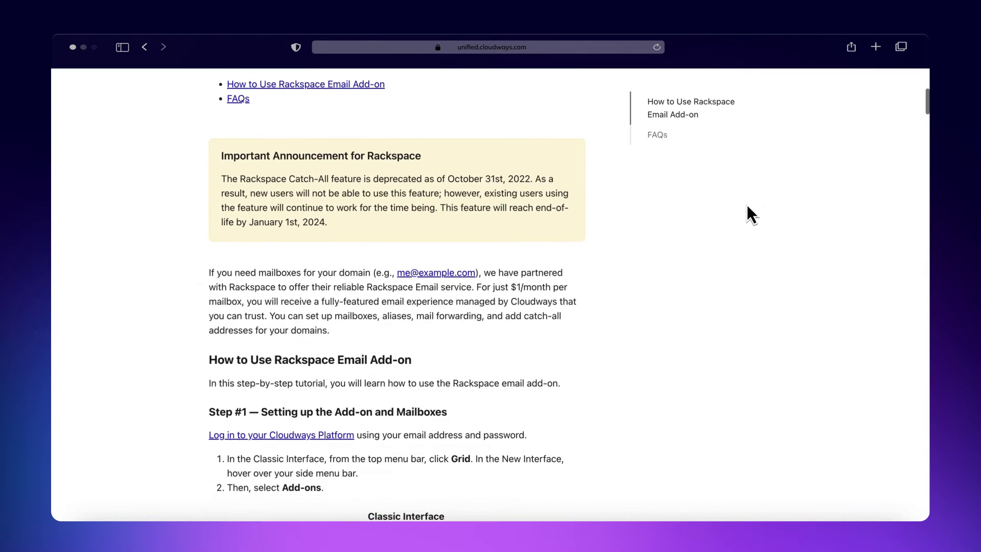
scroll(747, 205, "down", 3)
scroll(747, 205, "down", 4)
scroll(747, 205, "down", 7)
scroll(749, 258, "down", 10)
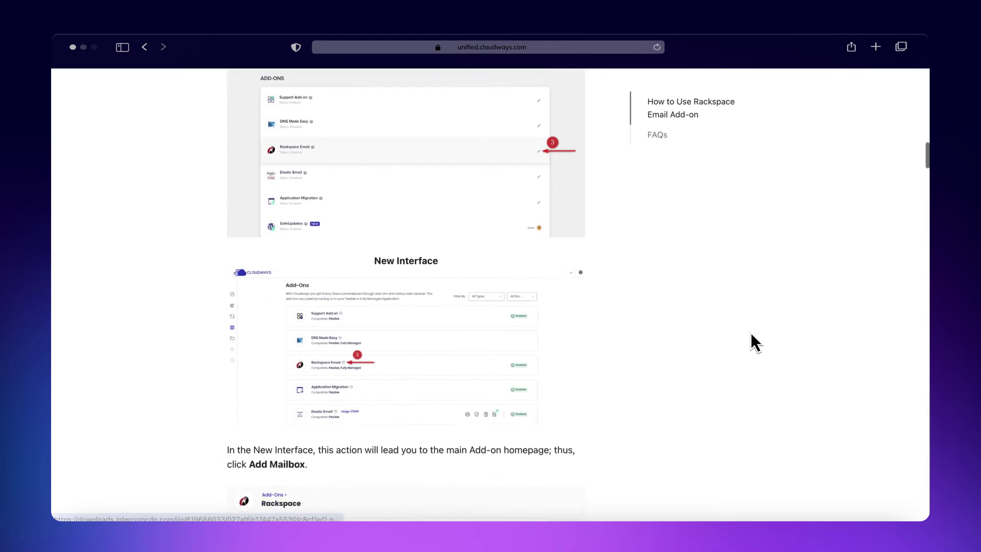
scroll(751, 353, "down", 5)
scroll(752, 392, "down", 10)
scroll(753, 418, "down", 3)
scroll(753, 431, "down", 4)
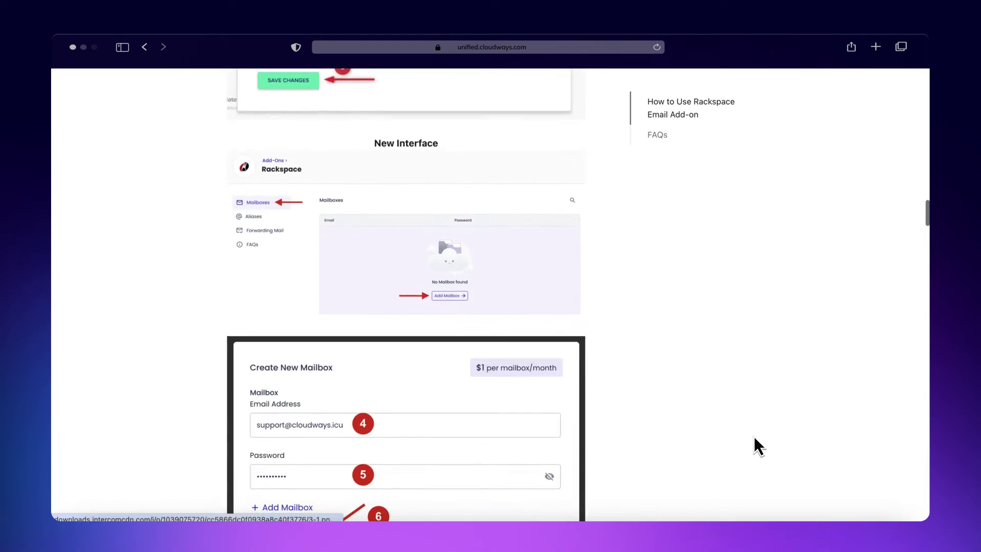
scroll(753, 436, "down", 5)
scroll(753, 439, "down", 10)
scroll(754, 439, "down", 3)
scroll(754, 438, "down", 3)
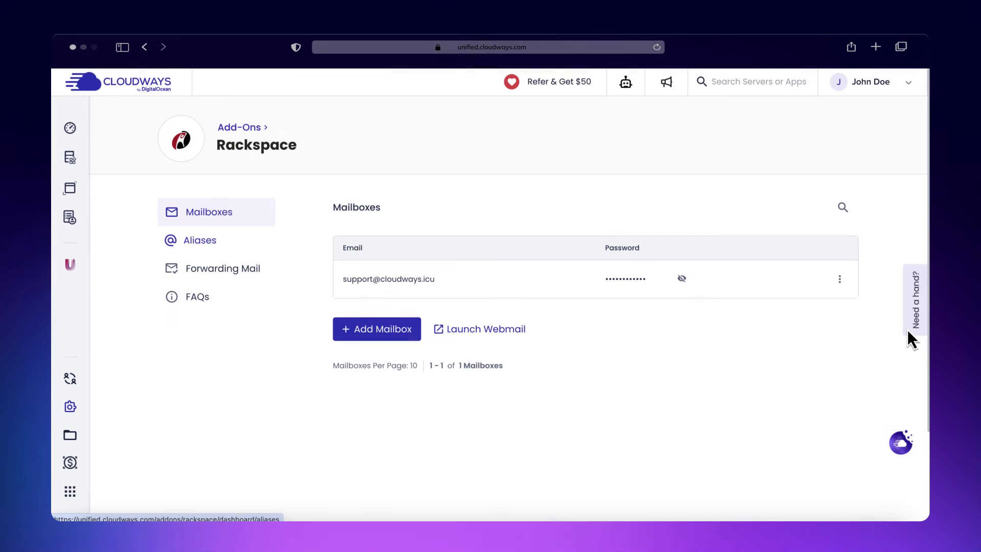
left_click(223, 240)
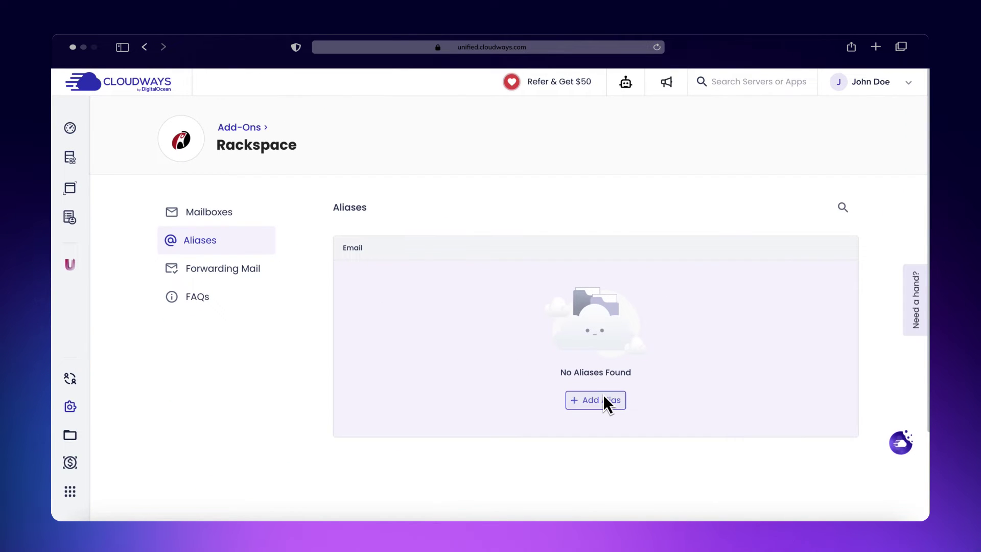
left_click(604, 399)
left_click(414, 242)
type("sal")
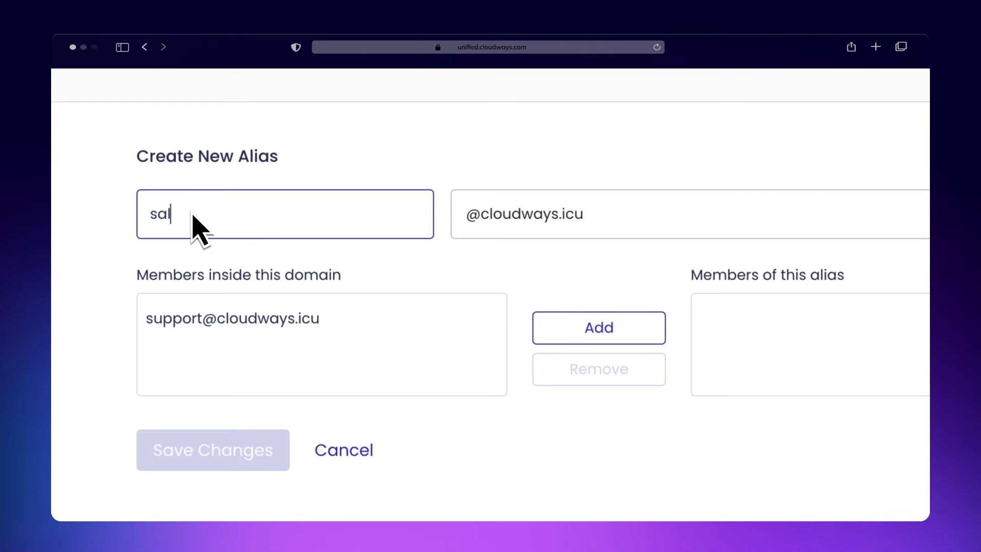
type("es")
left_click(211, 318)
left_click(598, 329)
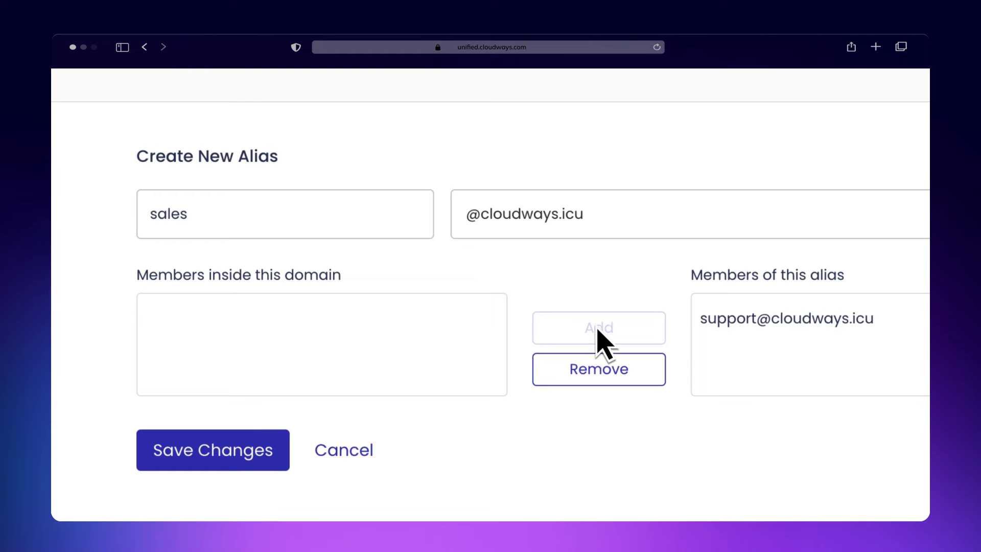
left_click(240, 452)
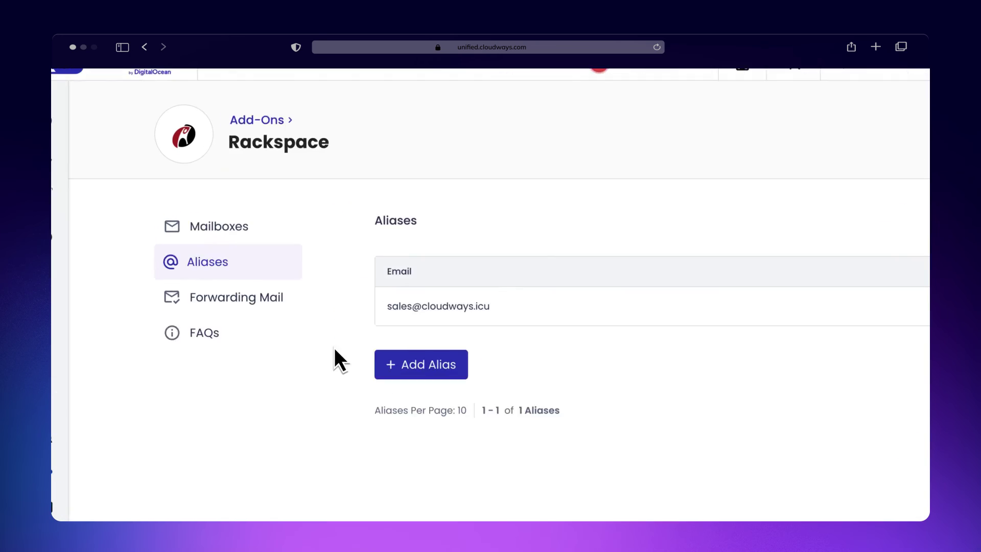
left_click(234, 267)
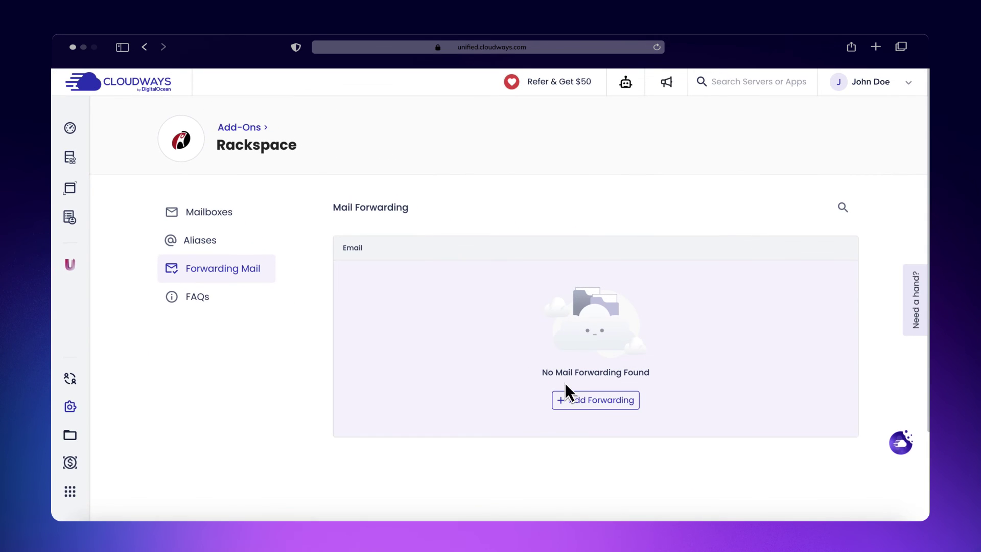
left_click(596, 402)
left_click(436, 253)
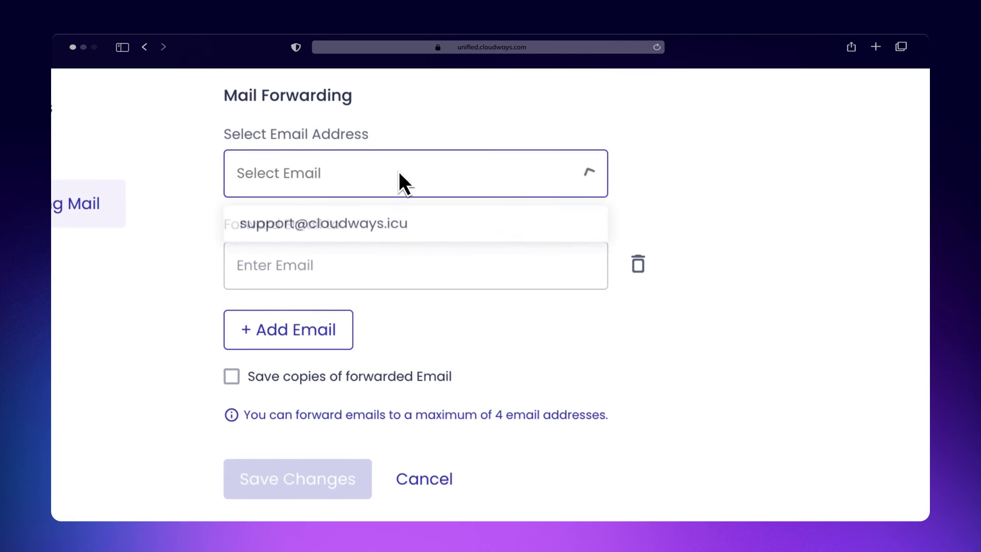
left_click(434, 279)
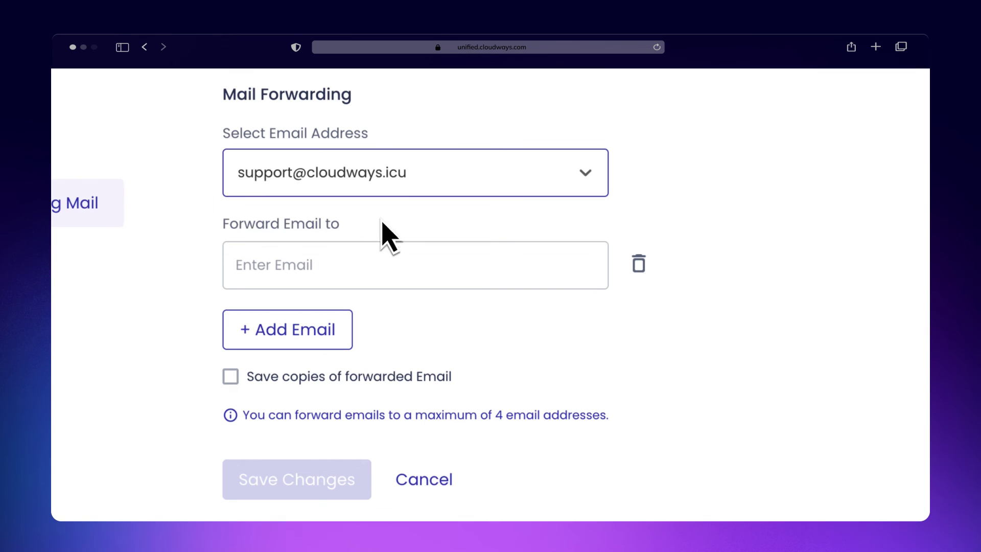
left_click(267, 274)
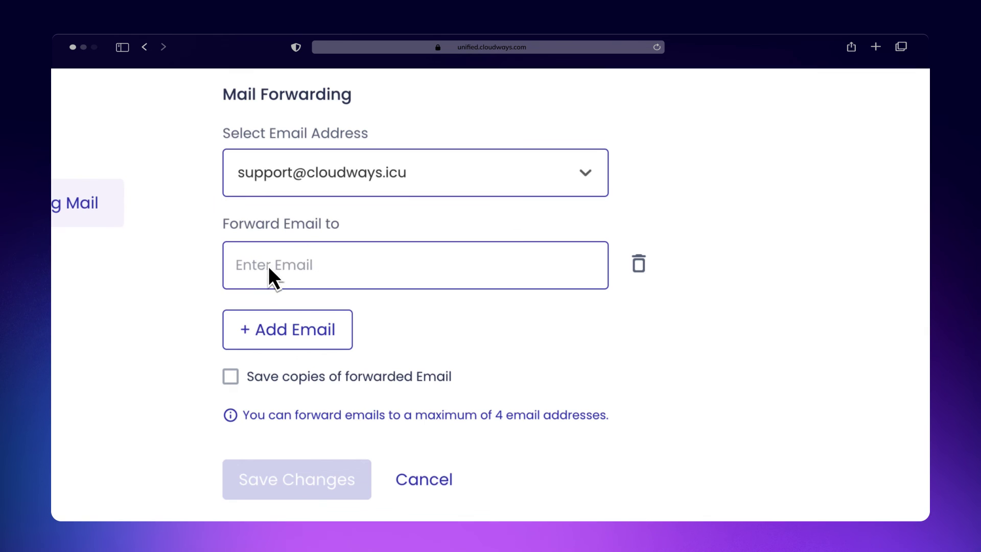
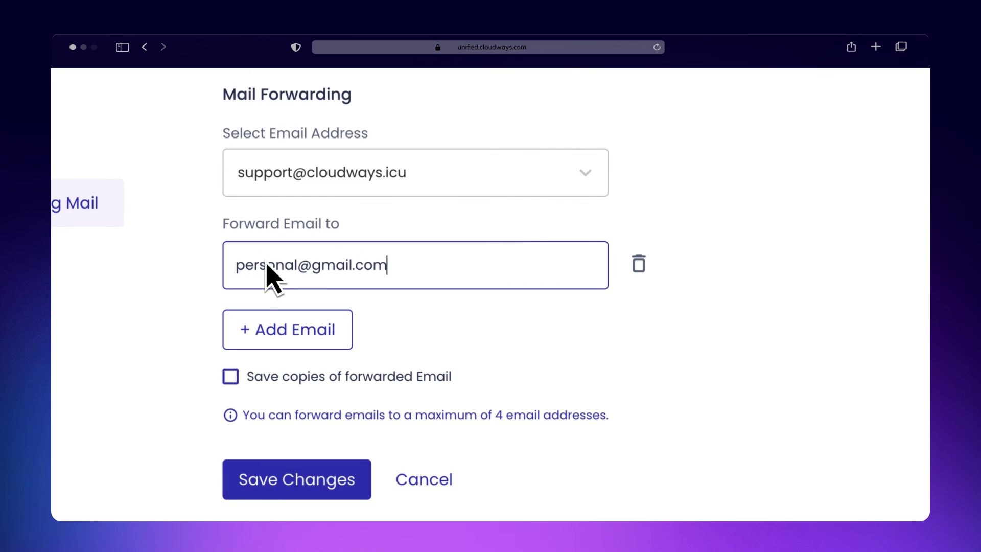
left_click(232, 376)
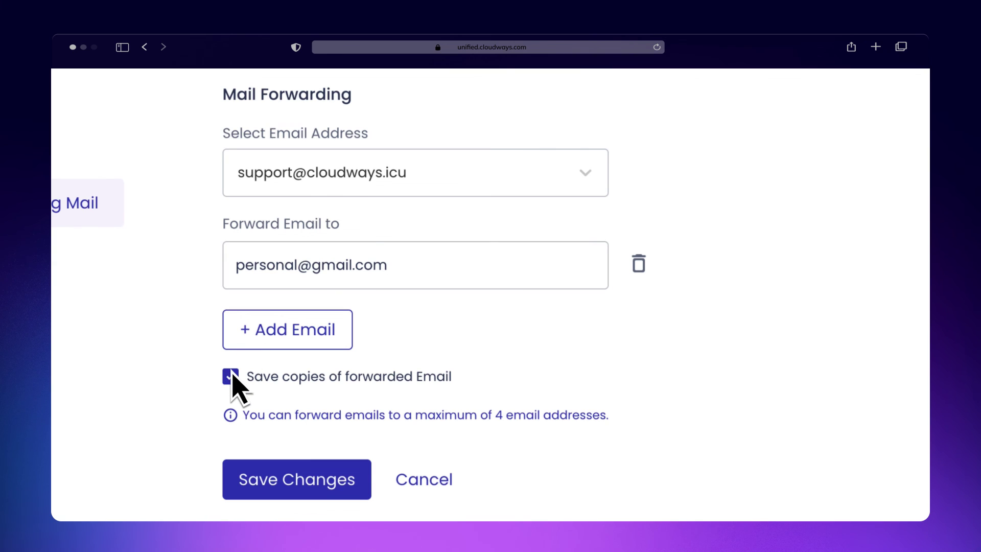
left_click(340, 479)
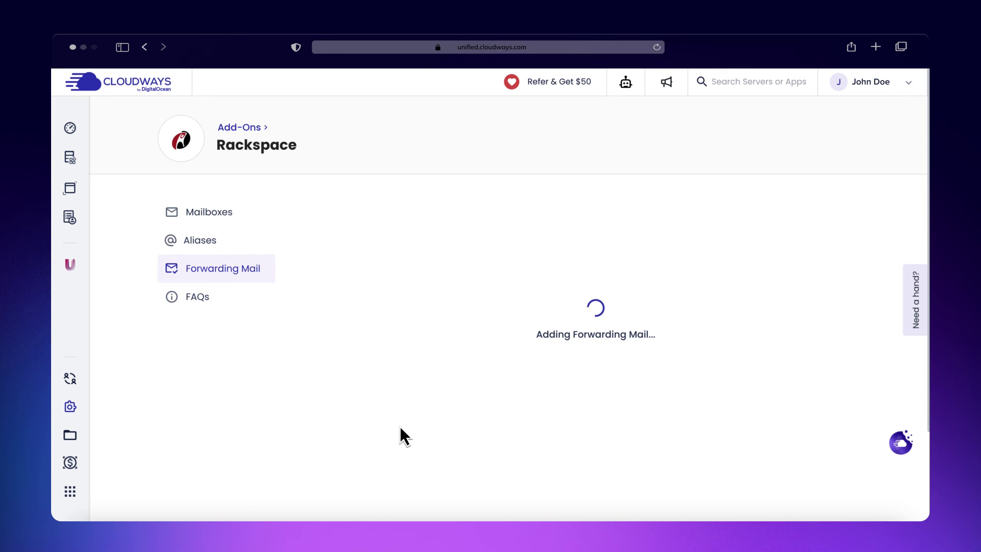